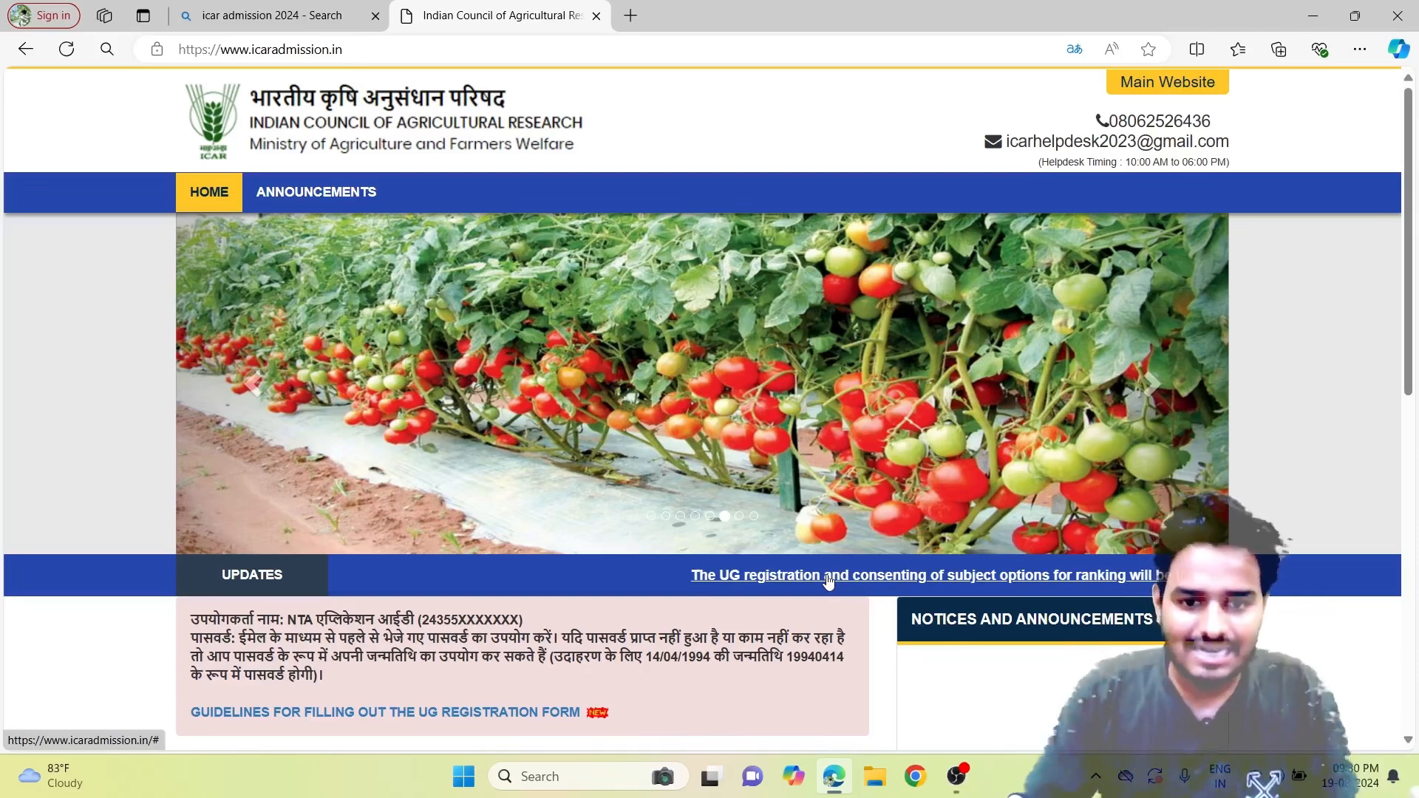
# Review the login notes: the username is the NTA Application ID and the password is the date of birth.
pyautogui.scroll(-1, 829, 581)
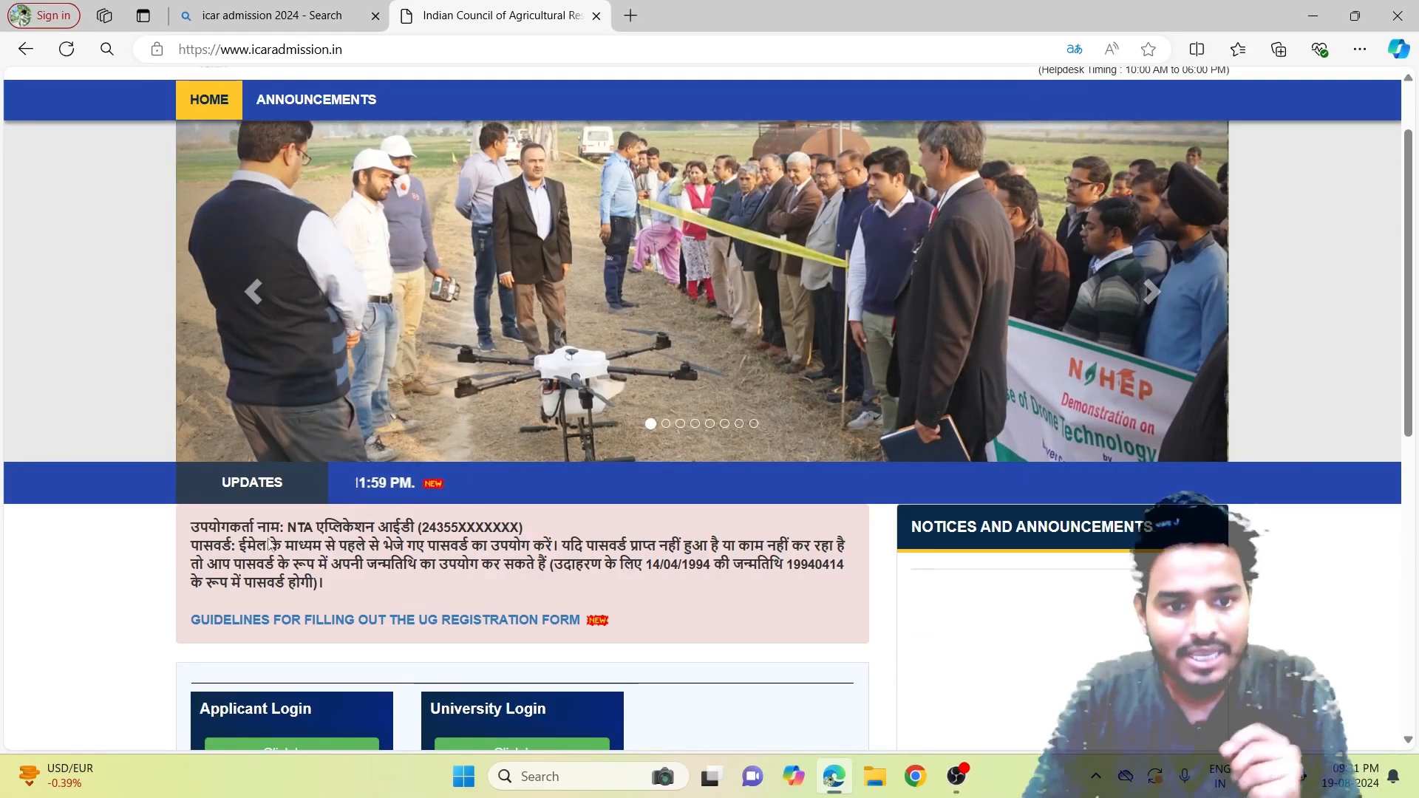
pyautogui.moveTo(285, 528); pyautogui.dragTo(537, 534)
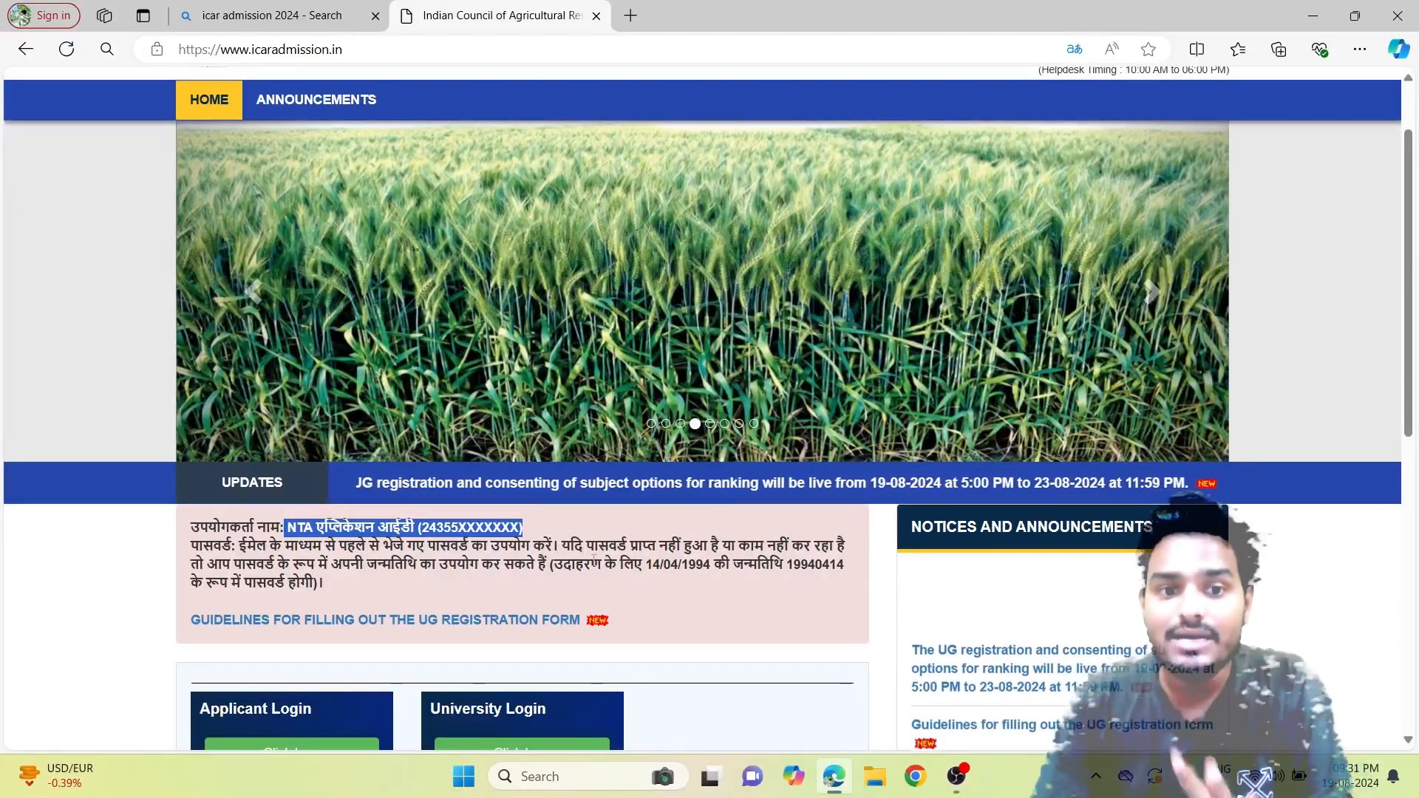
pyautogui.moveTo(368, 564); pyautogui.dragTo(450, 567)
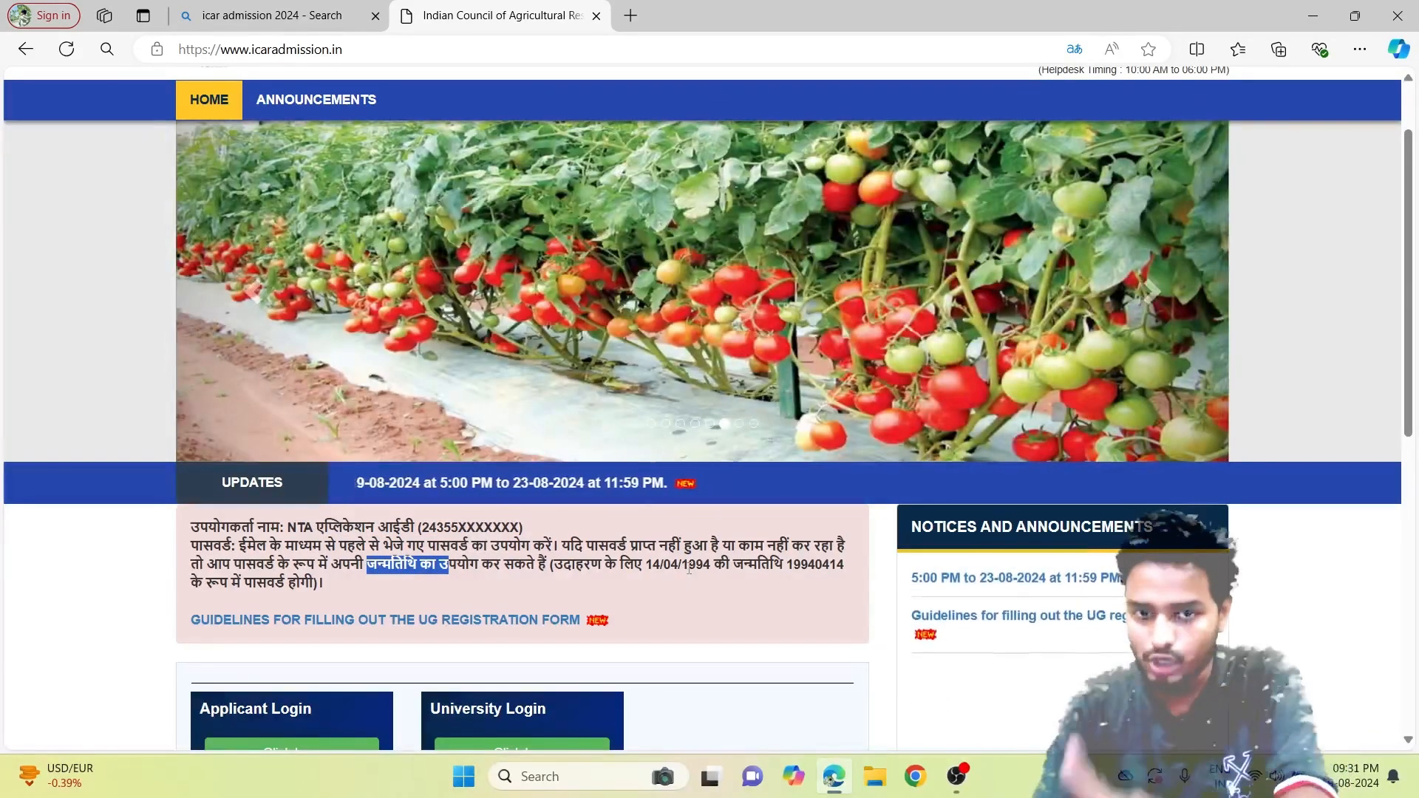
pyautogui.doubleClick(789, 565)
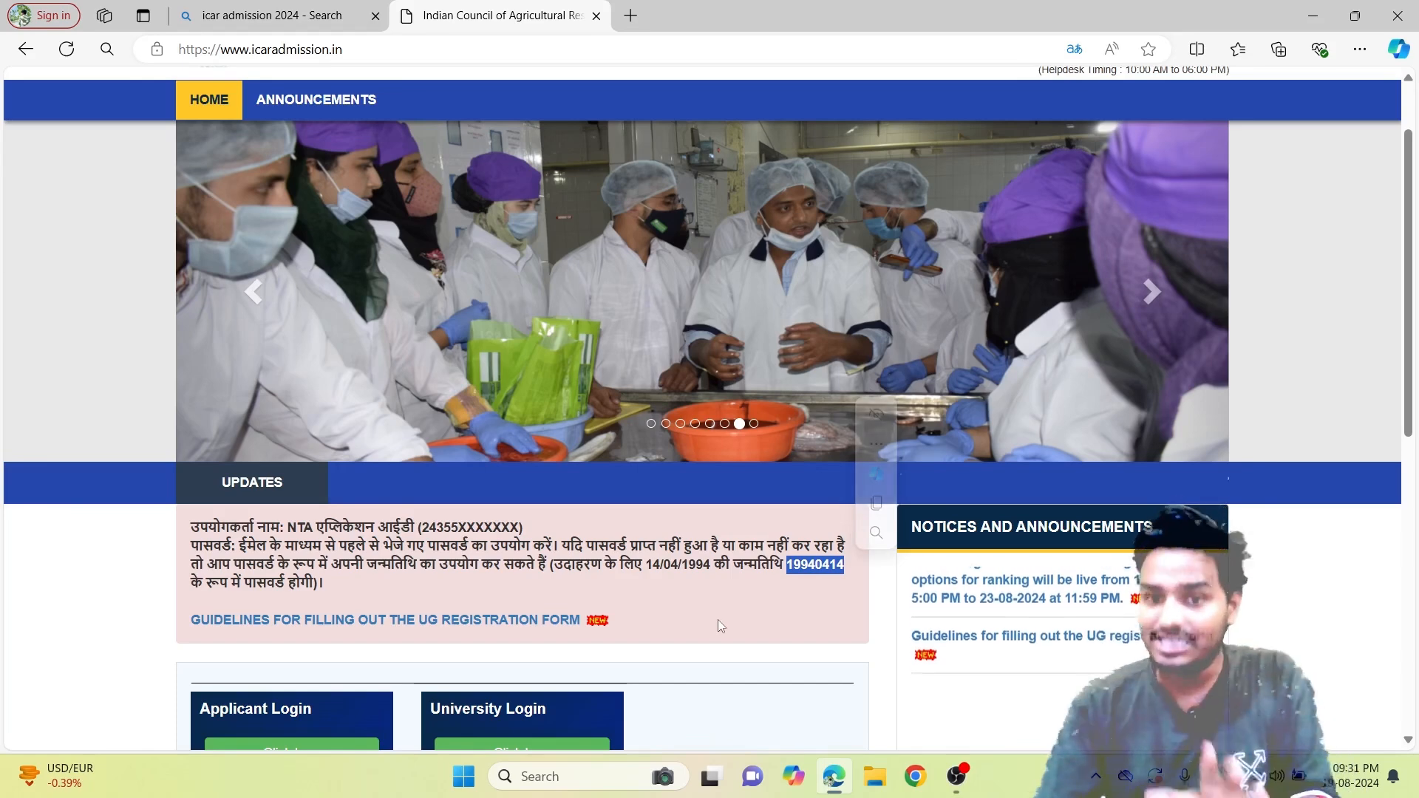
pyautogui.click(721, 618)
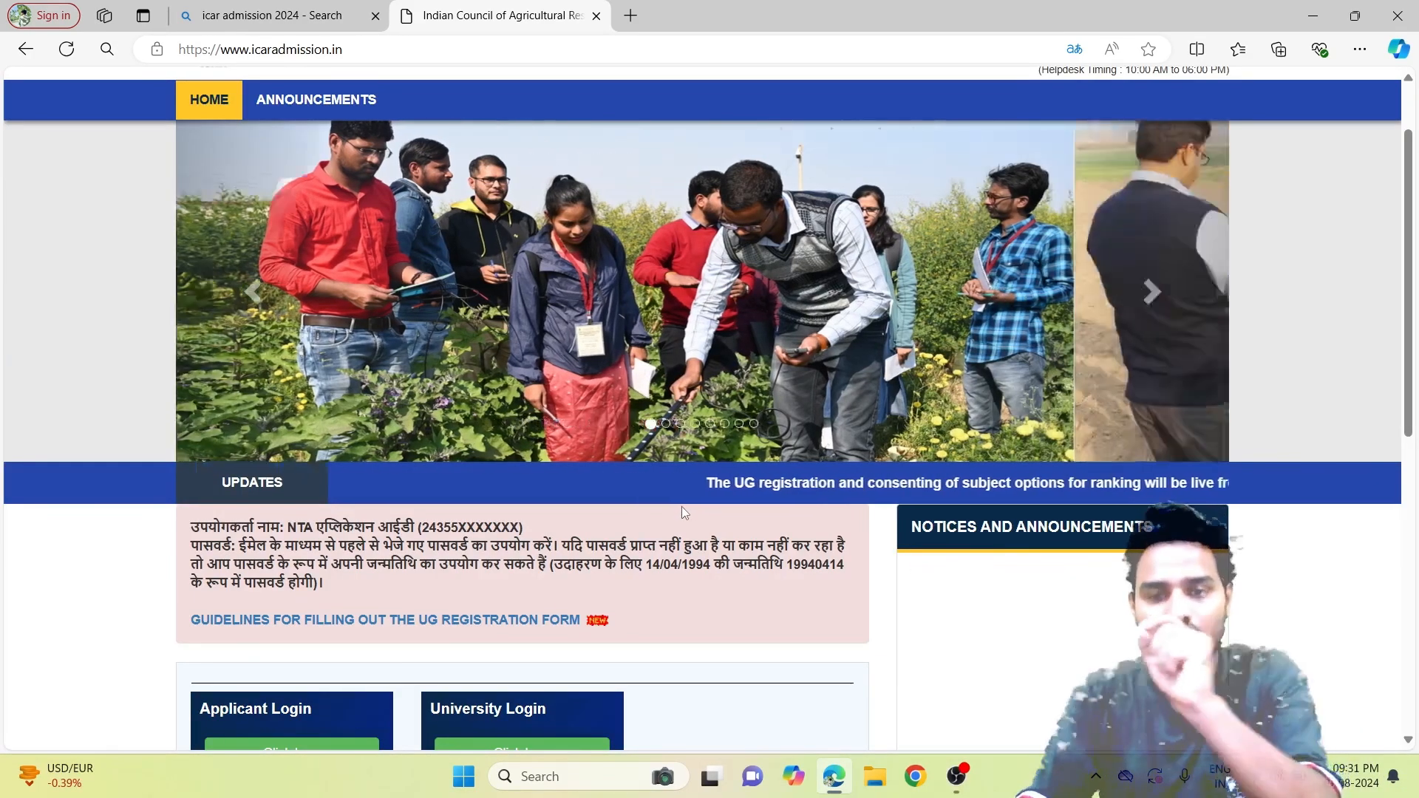
pyautogui.scroll(-3, 649, 588)
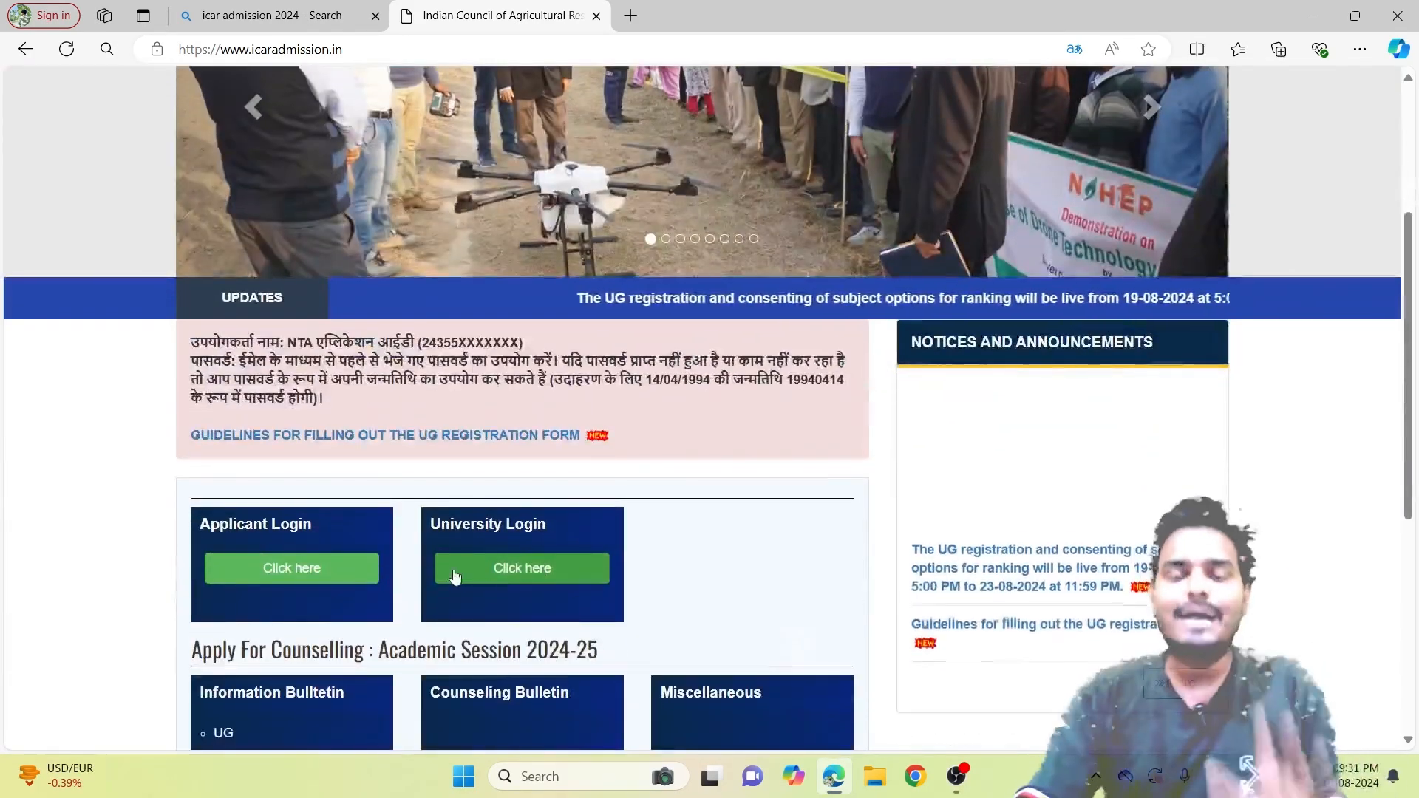
# Open the applicant Sign In form, fill the Login ID from a saved entry, and enter the password.
pyautogui.click(317, 583)
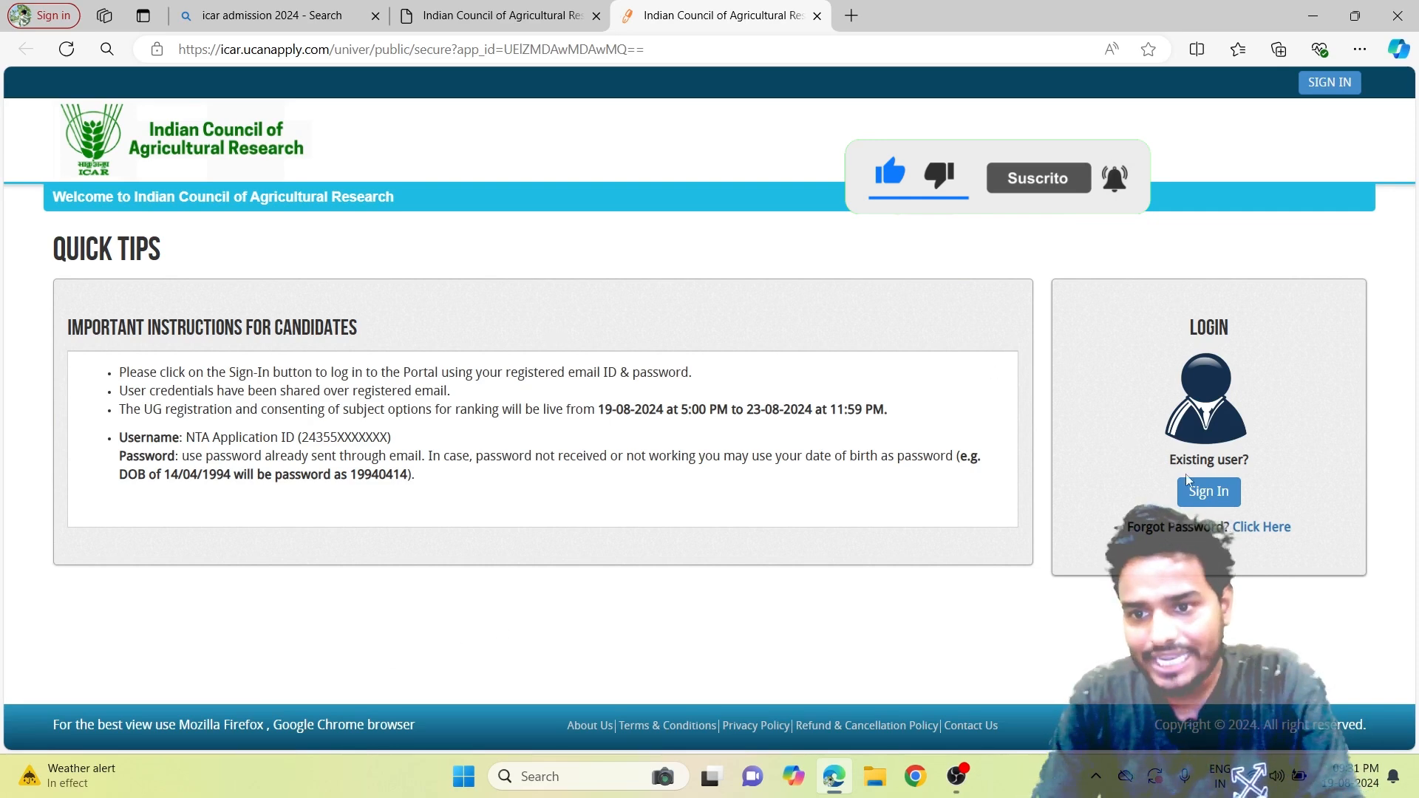
pyautogui.click(1209, 491)
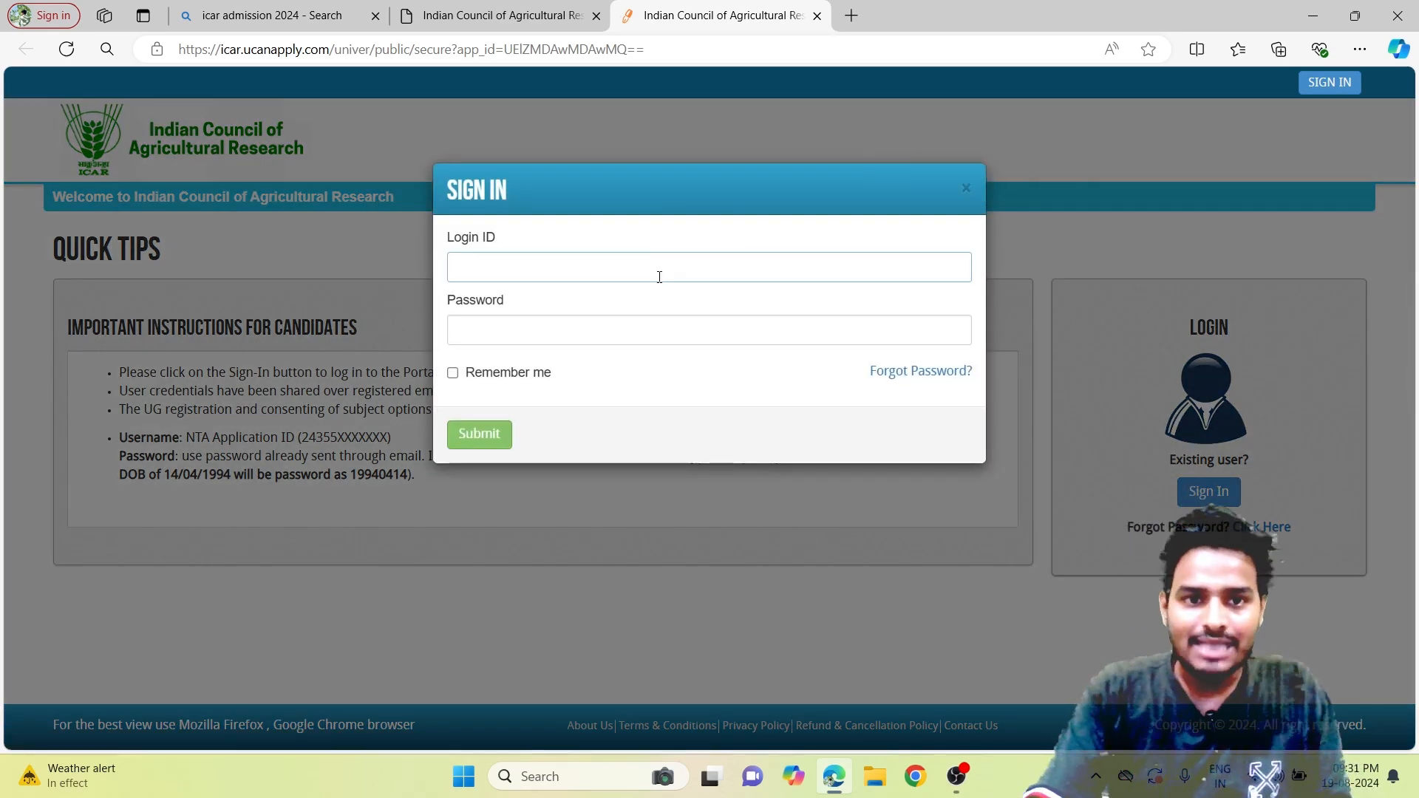
pyautogui.click(659, 277)
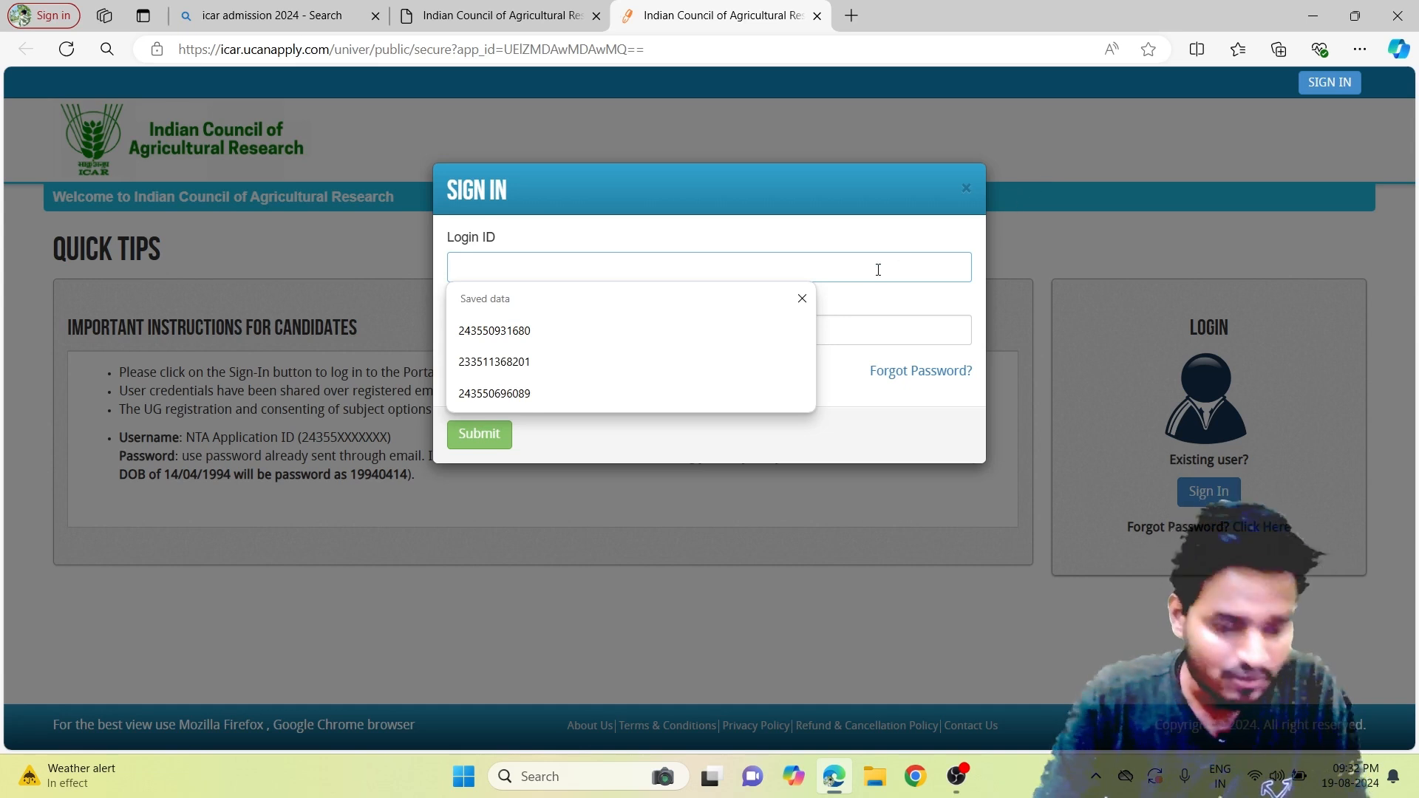
pyautogui.click(605, 398)
pyautogui.click(556, 333)
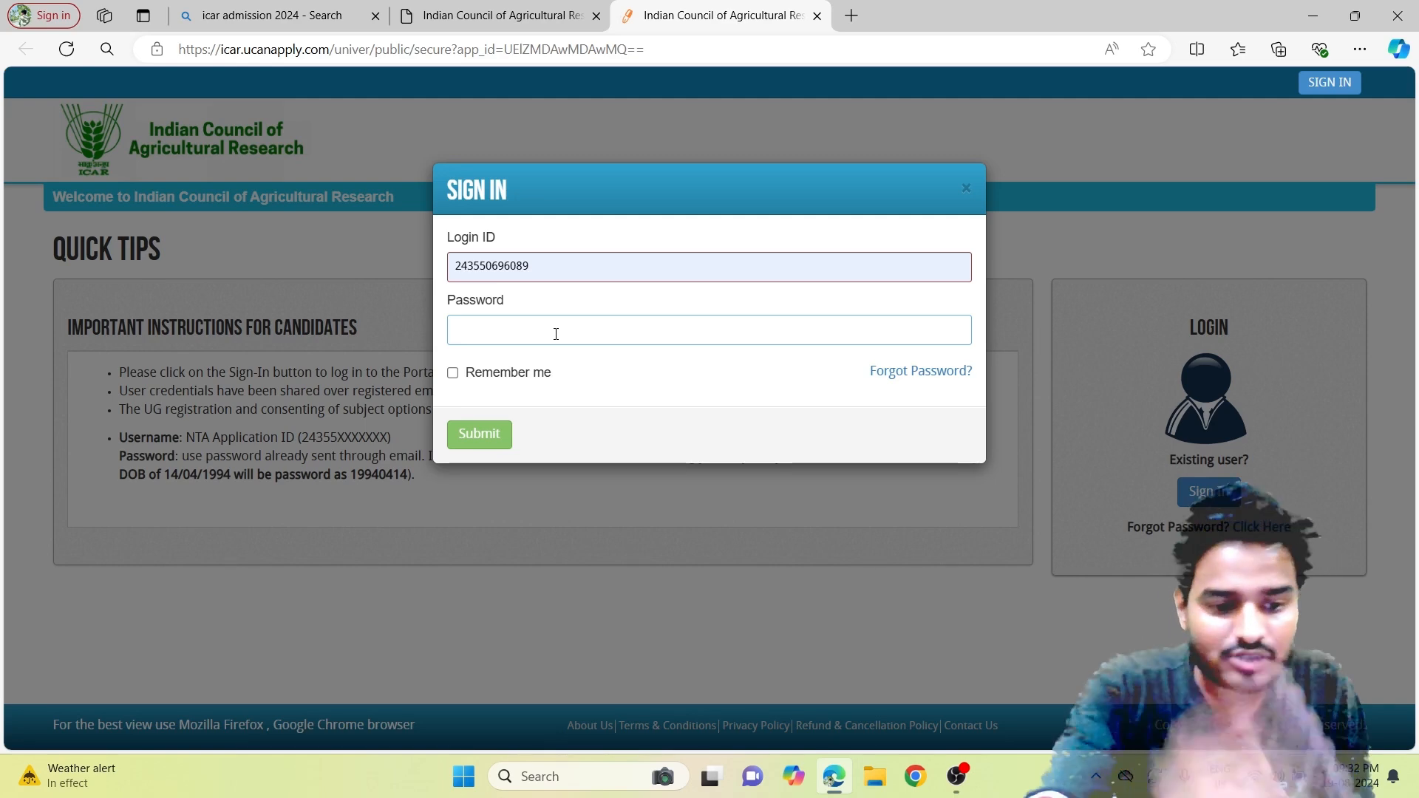
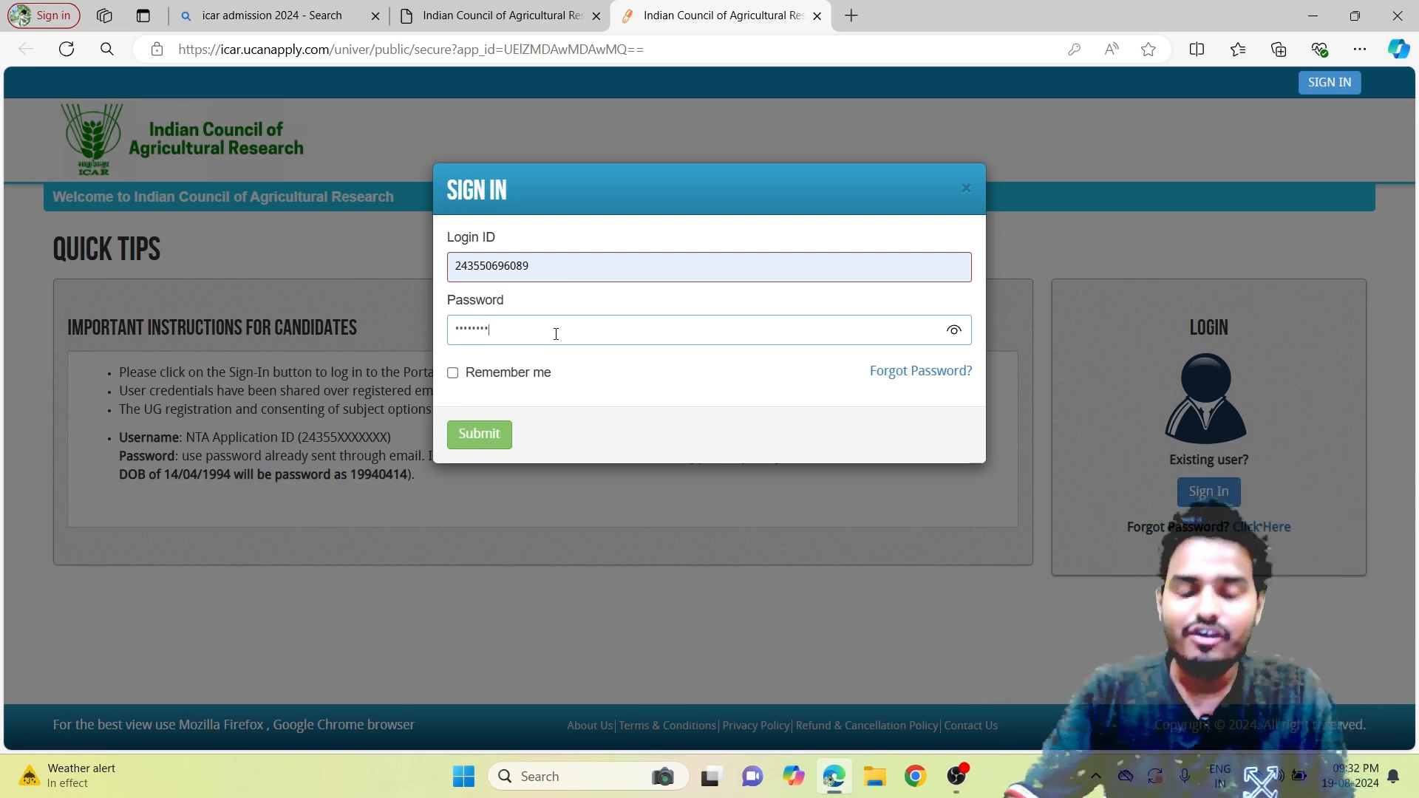
# Sign in, start seat-allocation registration, and open the INCOMPLETE UG Course application for editing.
pyautogui.click(451, 442)
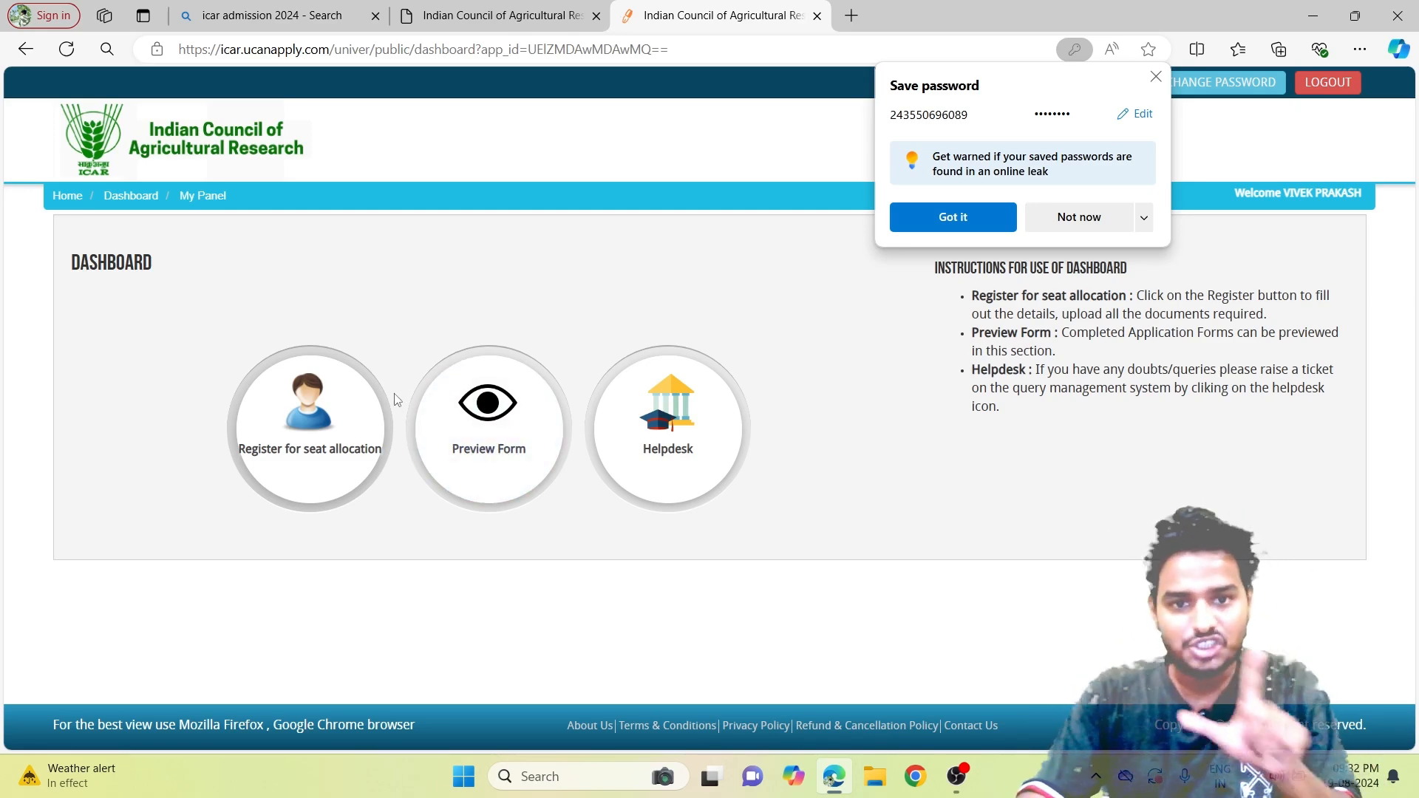
pyautogui.click(332, 441)
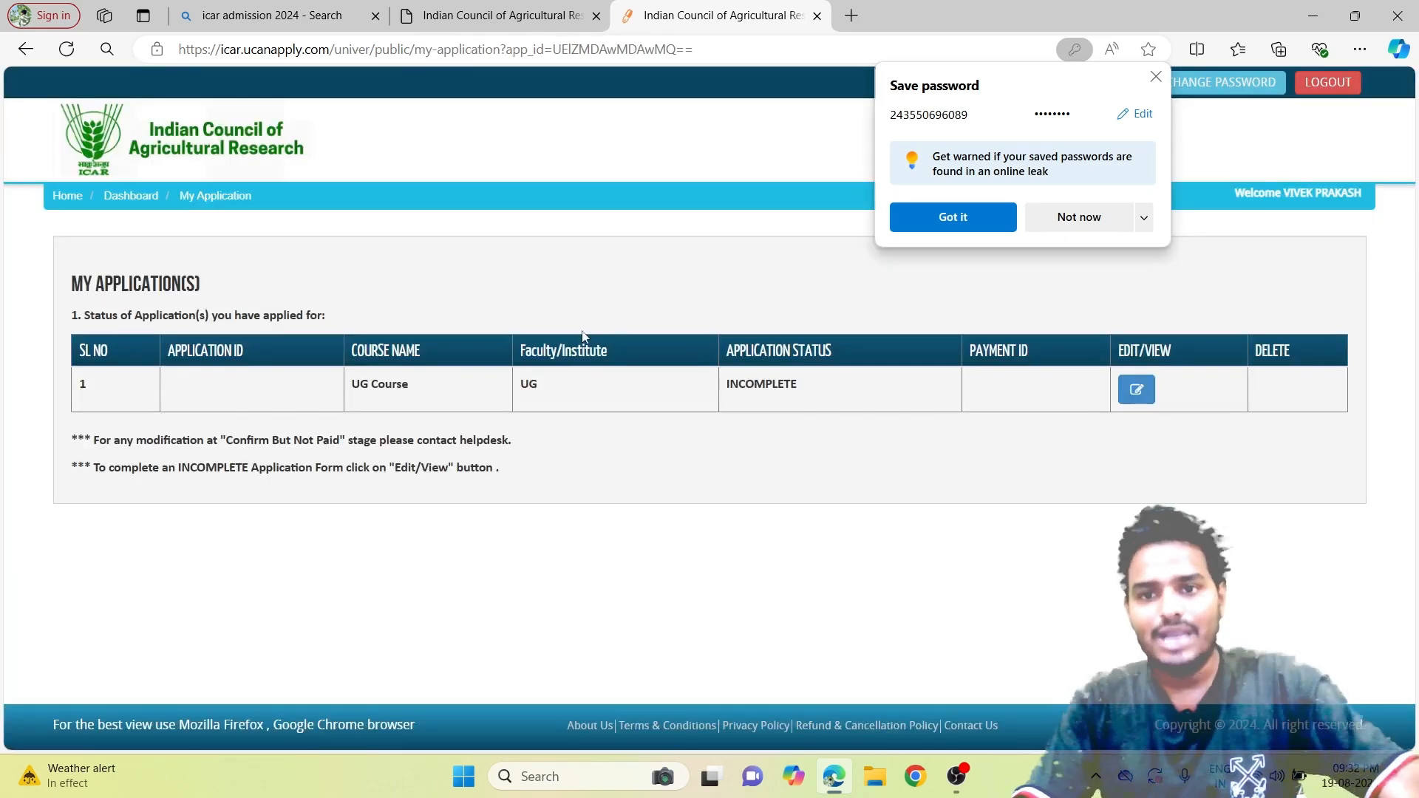
pyautogui.click(1156, 77)
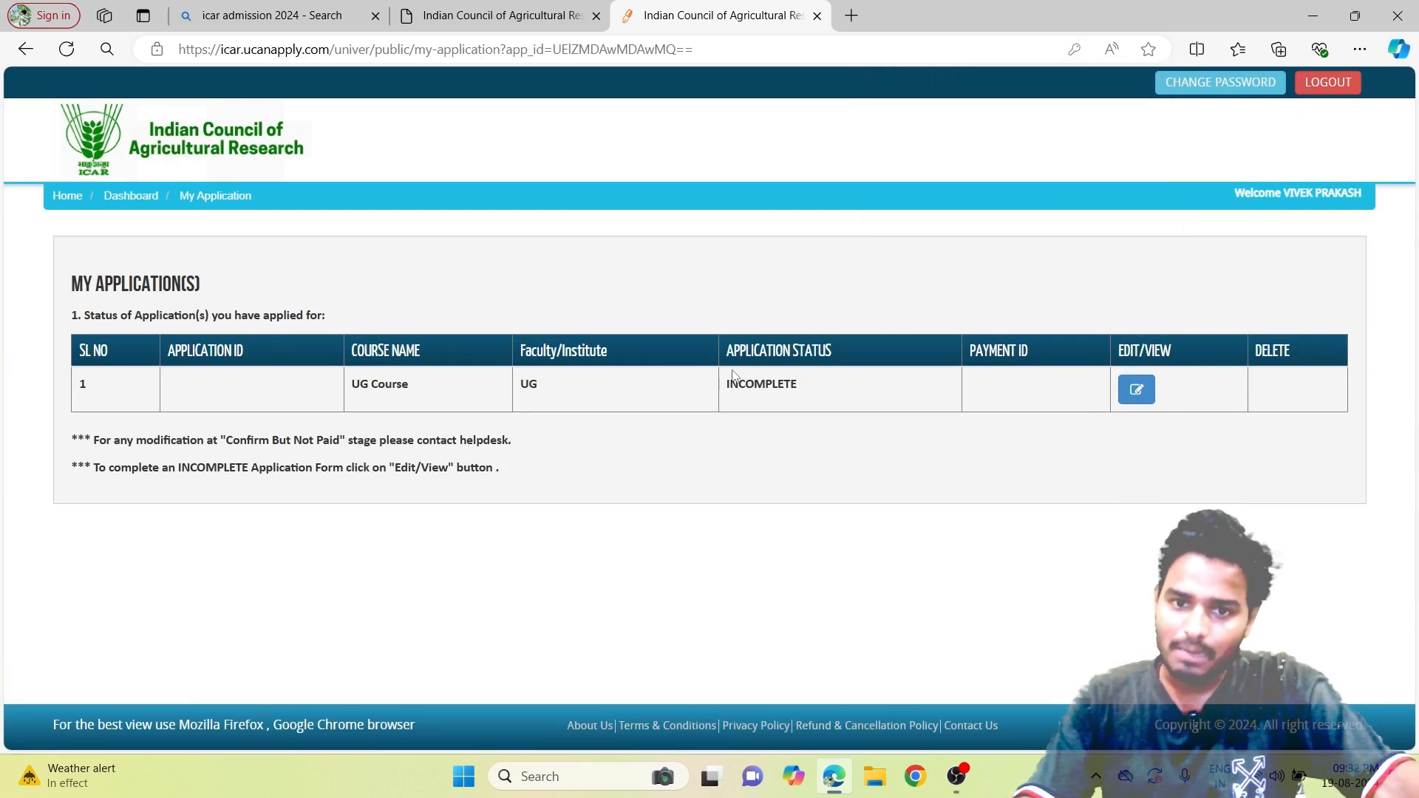
pyautogui.moveTo(727, 389); pyautogui.dragTo(785, 382)
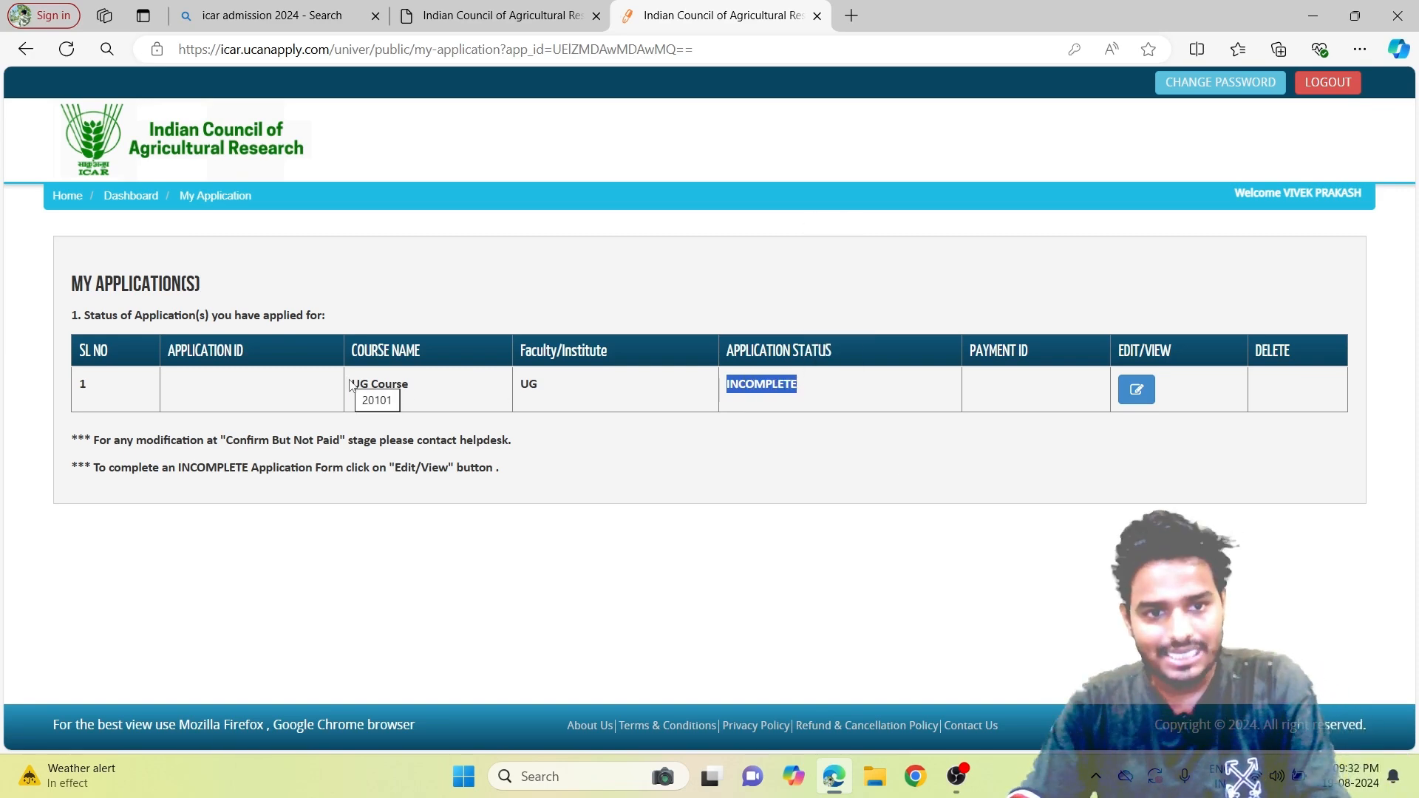
pyautogui.click(1135, 390)
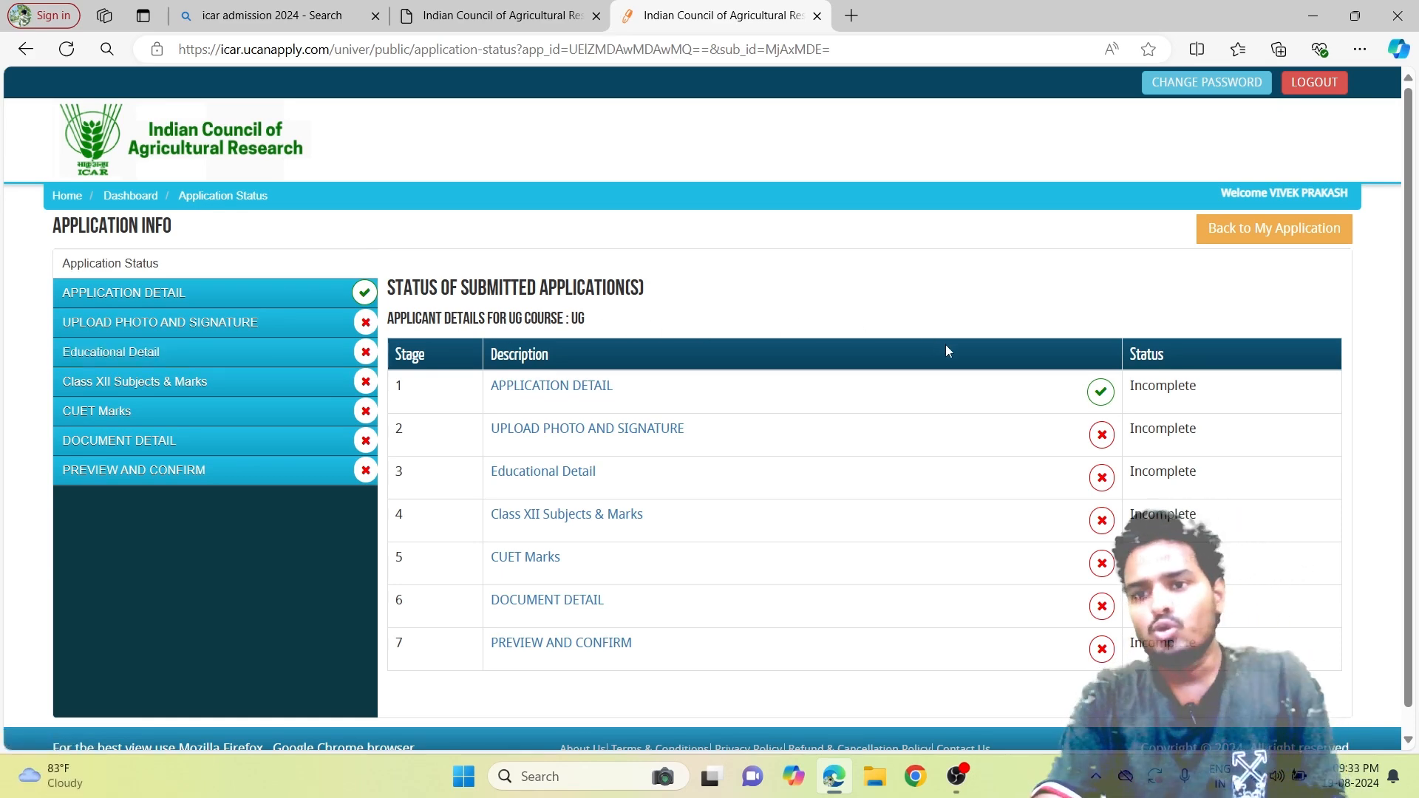
# Open the Application Detail stage, showing category SC and nationality Indian prefilled.
pyautogui.click(564, 396)
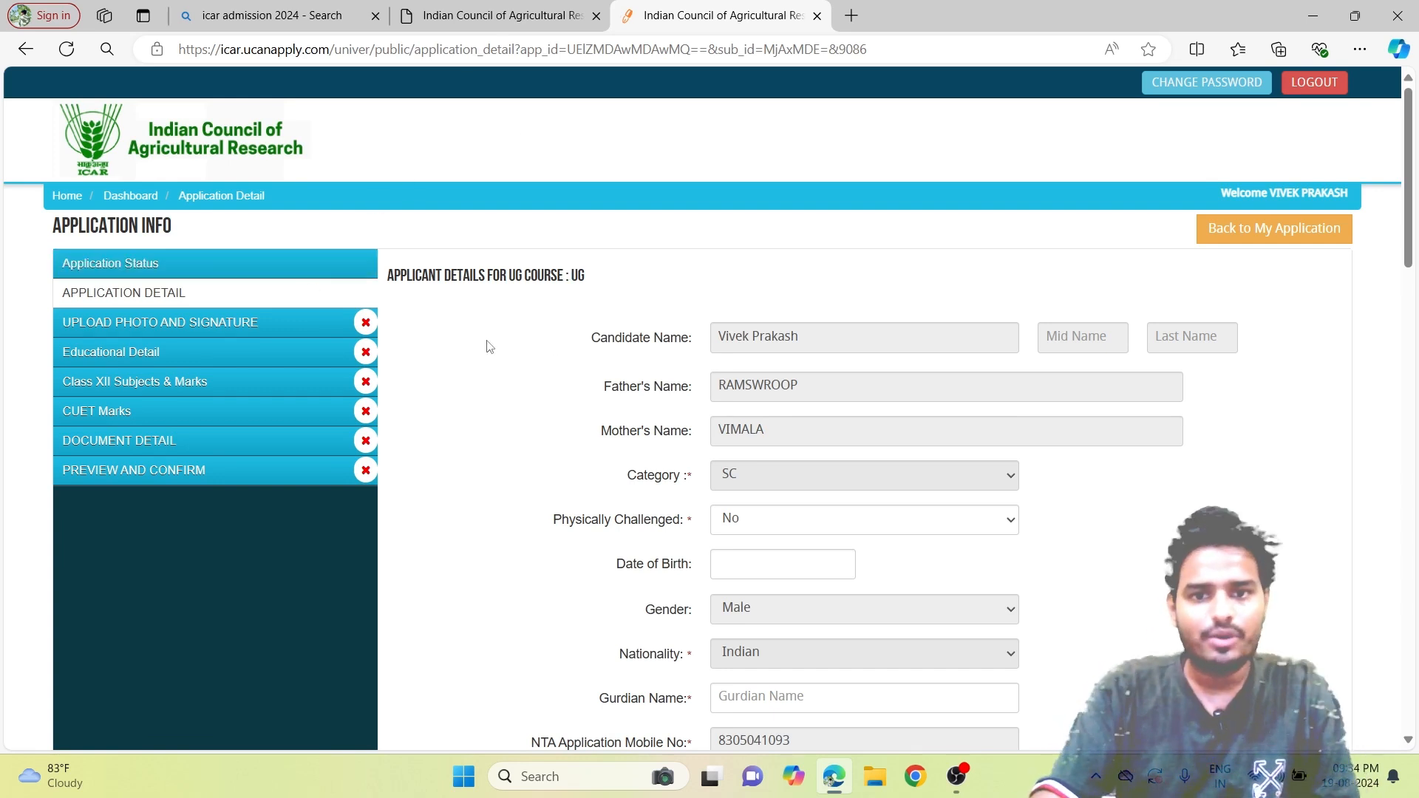
pyautogui.scroll(-1, 772, 366)
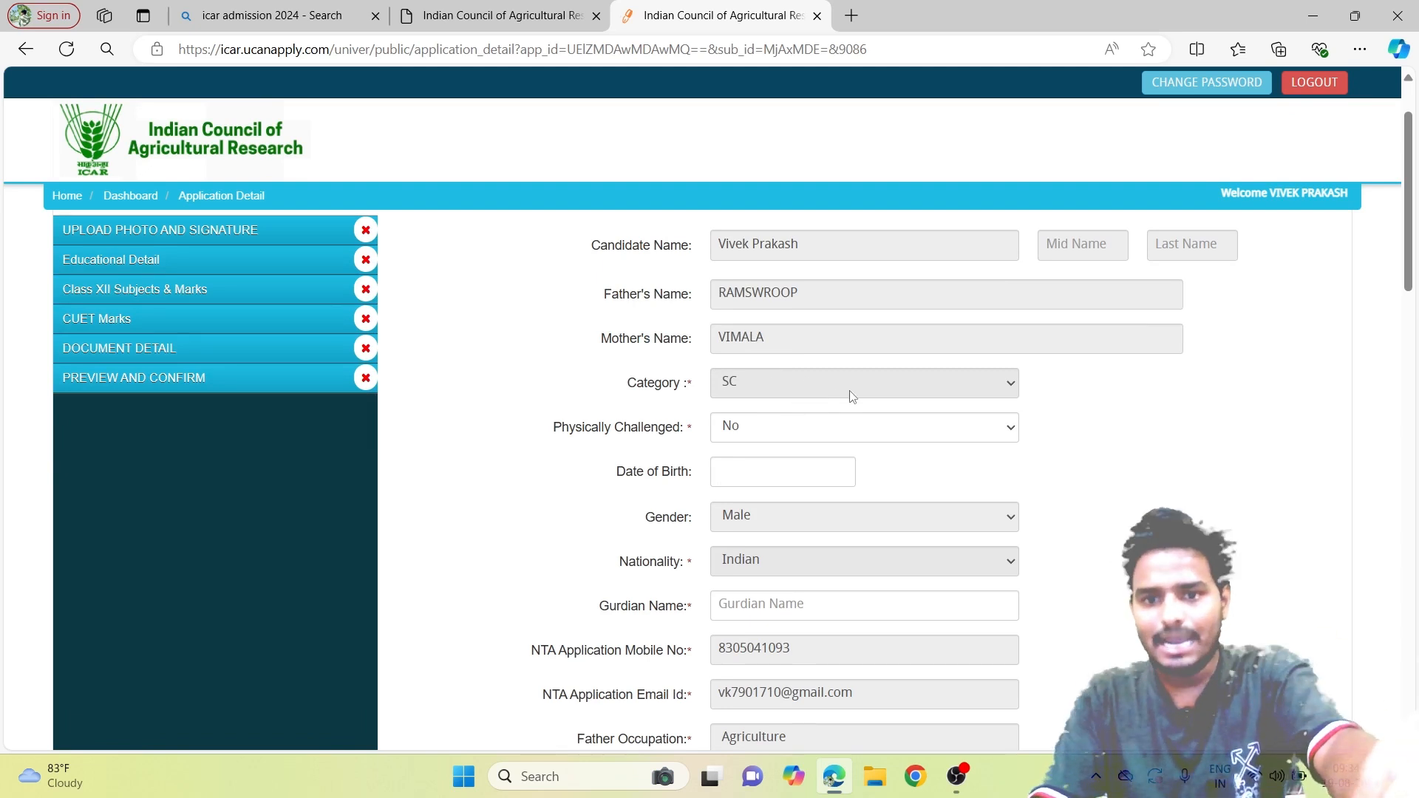
pyautogui.click(857, 429)
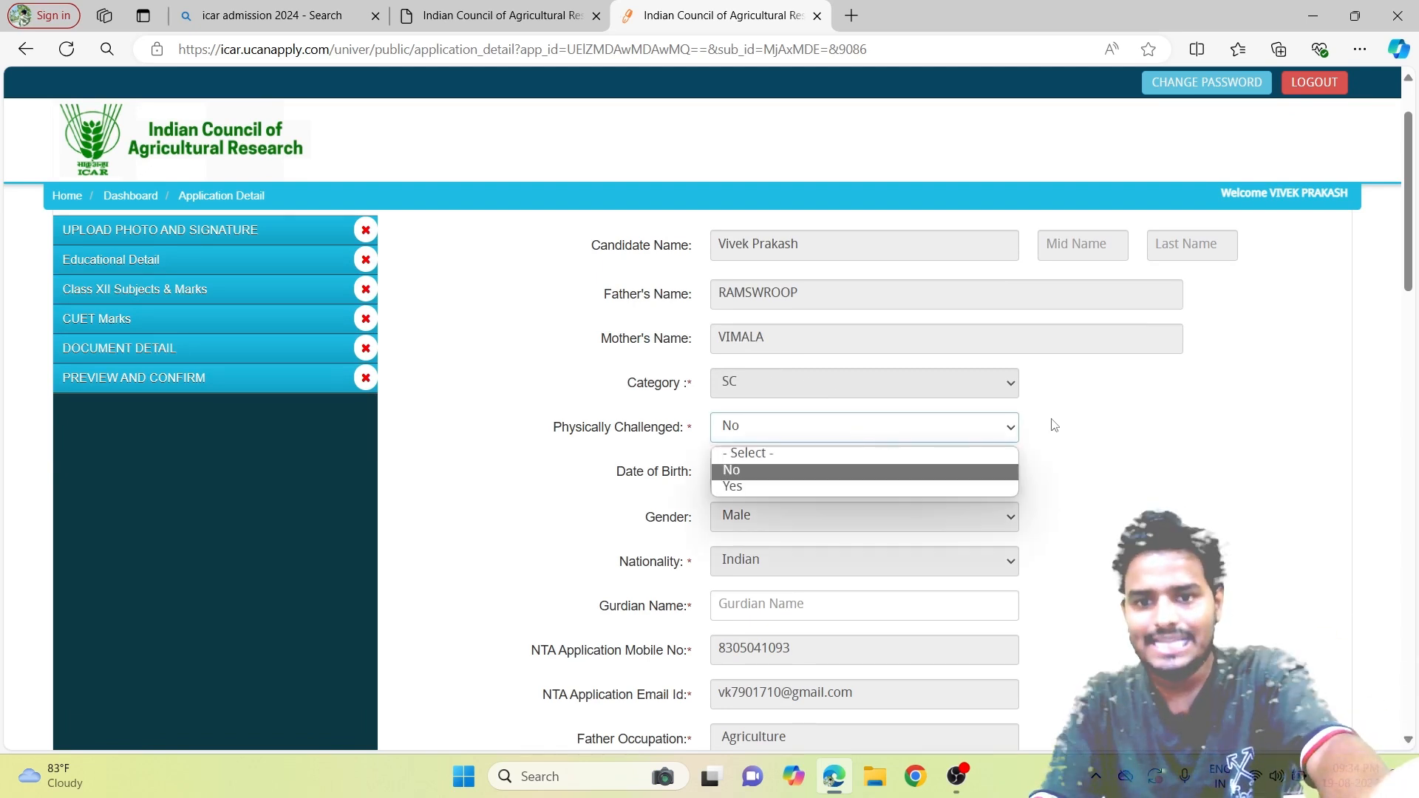
pyautogui.click(1057, 421)
pyautogui.scroll(-3, 820, 502)
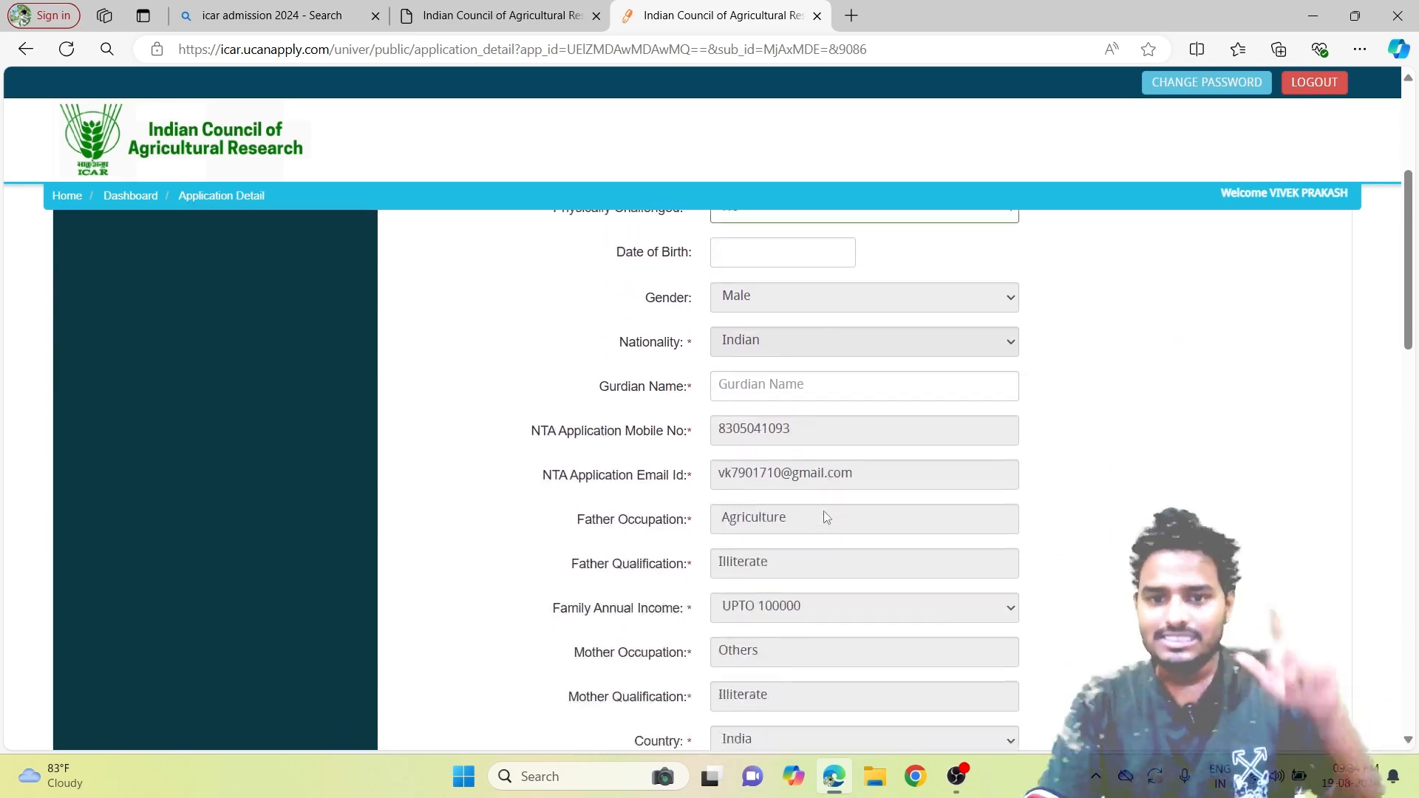
pyautogui.scroll(-6, 825, 517)
pyautogui.scroll(-3, 849, 525)
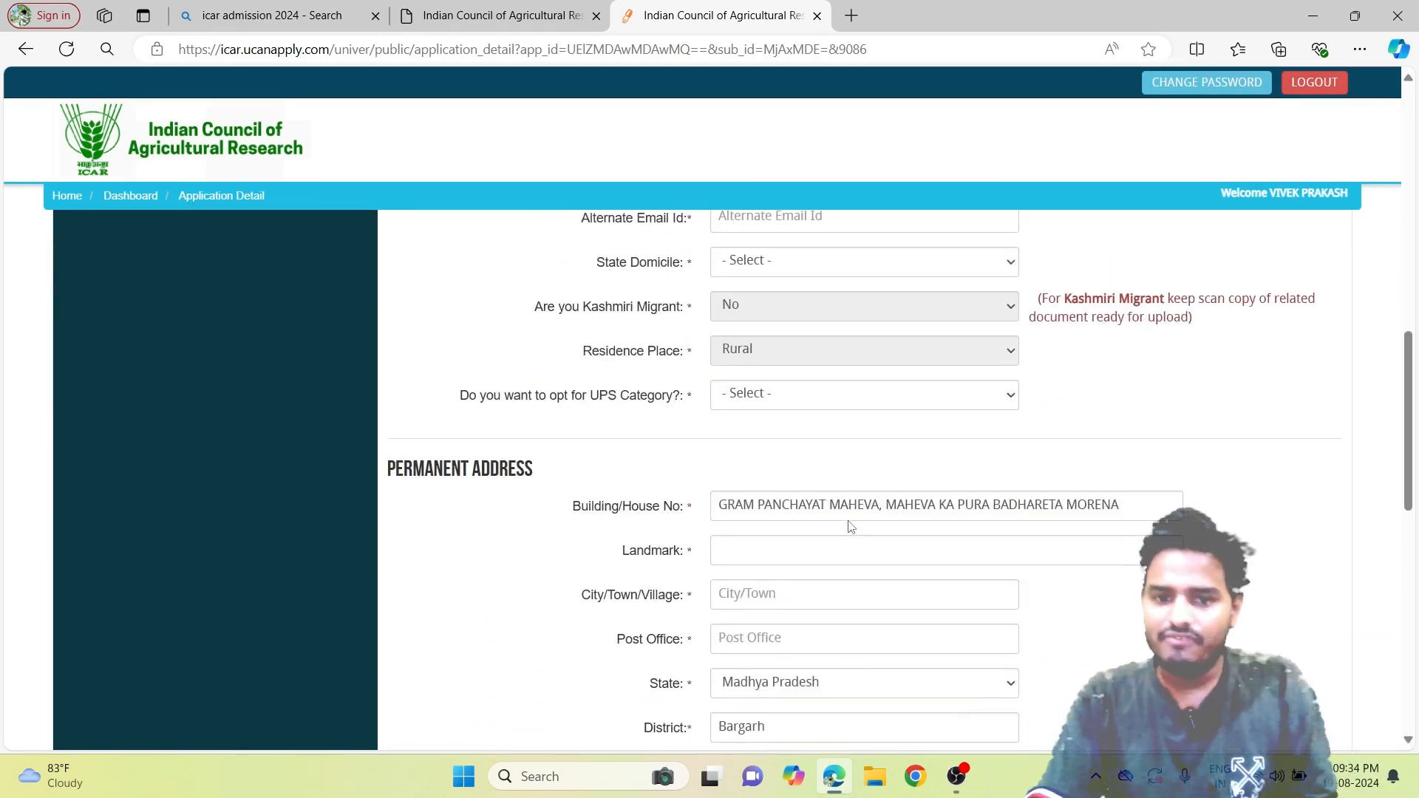
pyautogui.scroll(-3, 850, 526)
pyautogui.scroll(-6, 850, 529)
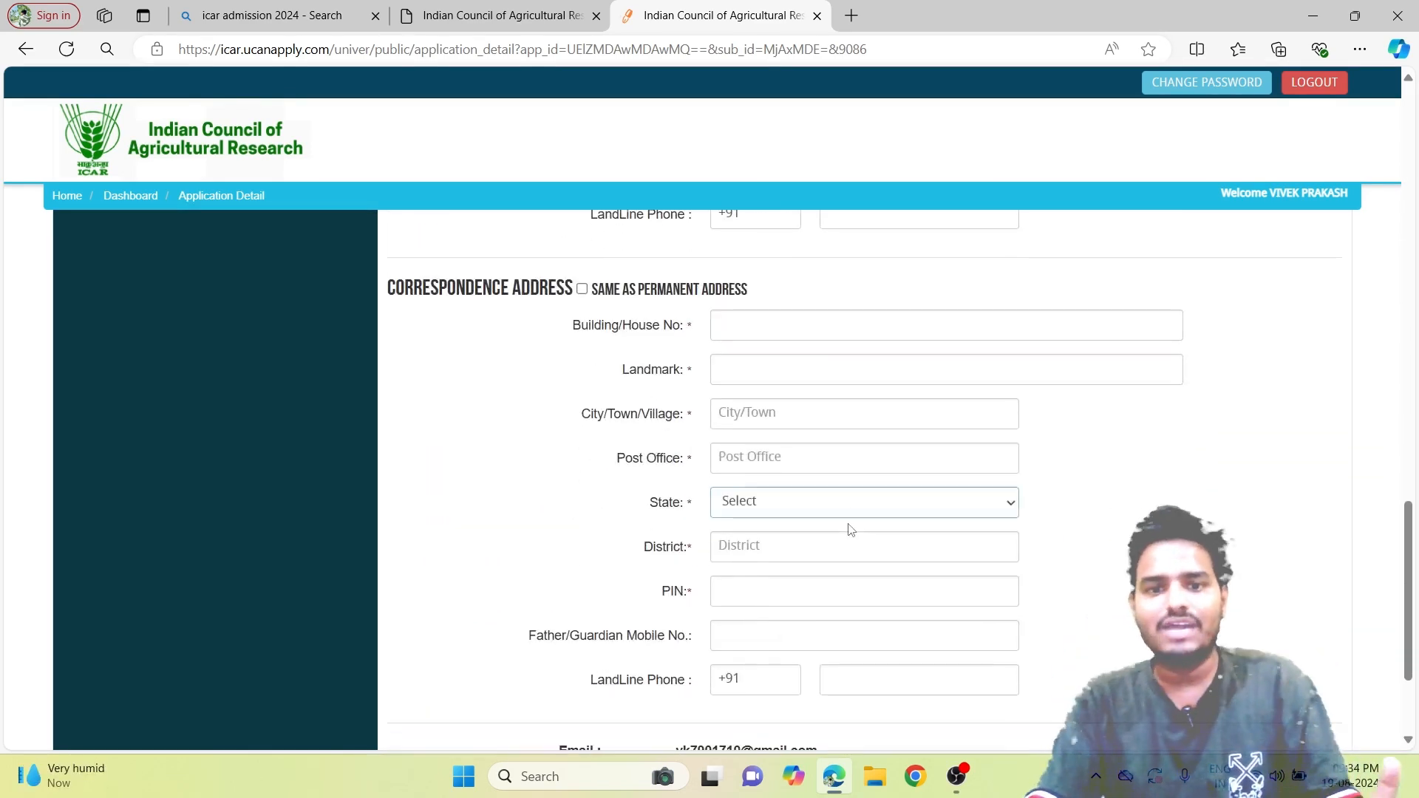
pyautogui.scroll(-3, 850, 529)
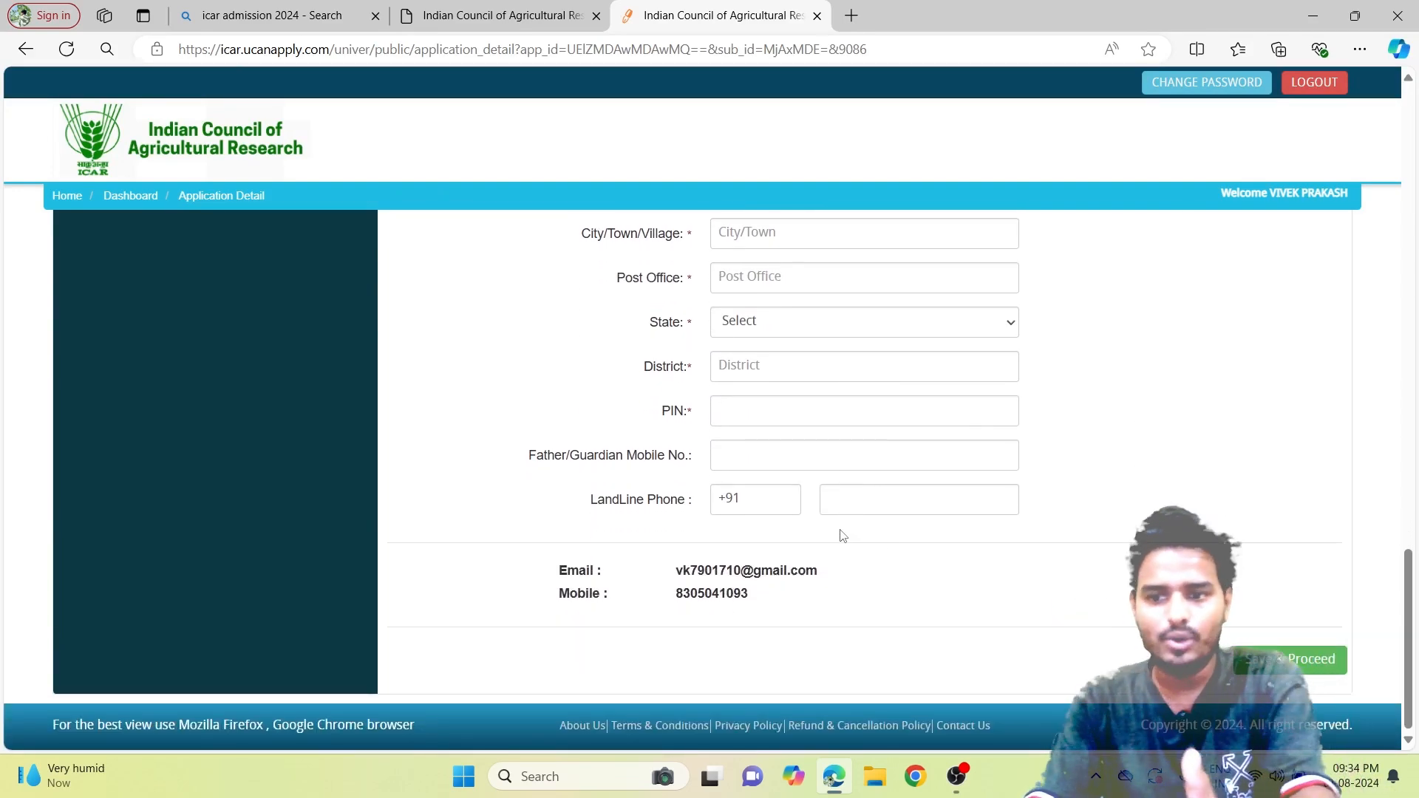
pyautogui.scroll(20, 765, 536)
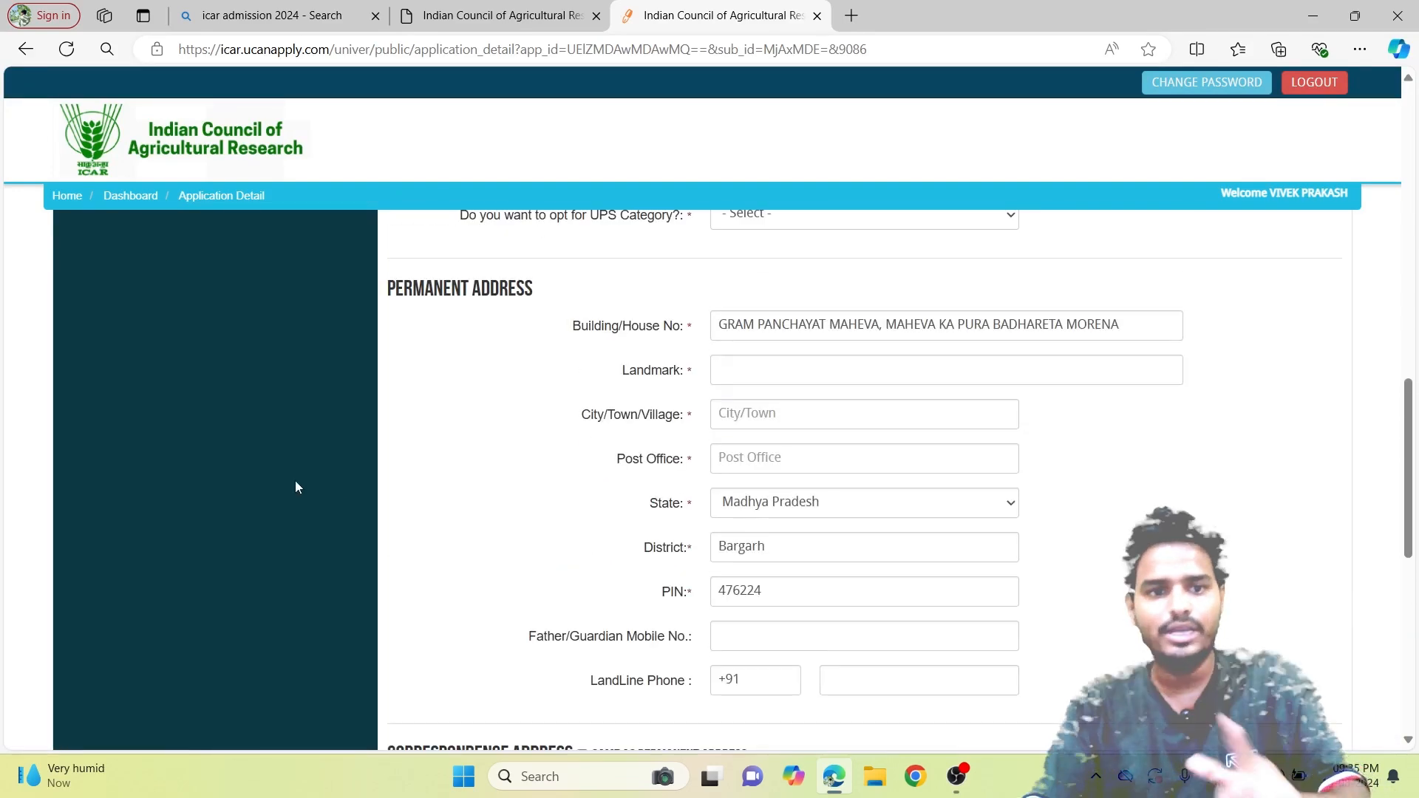
pyautogui.scroll(1, 208, 463)
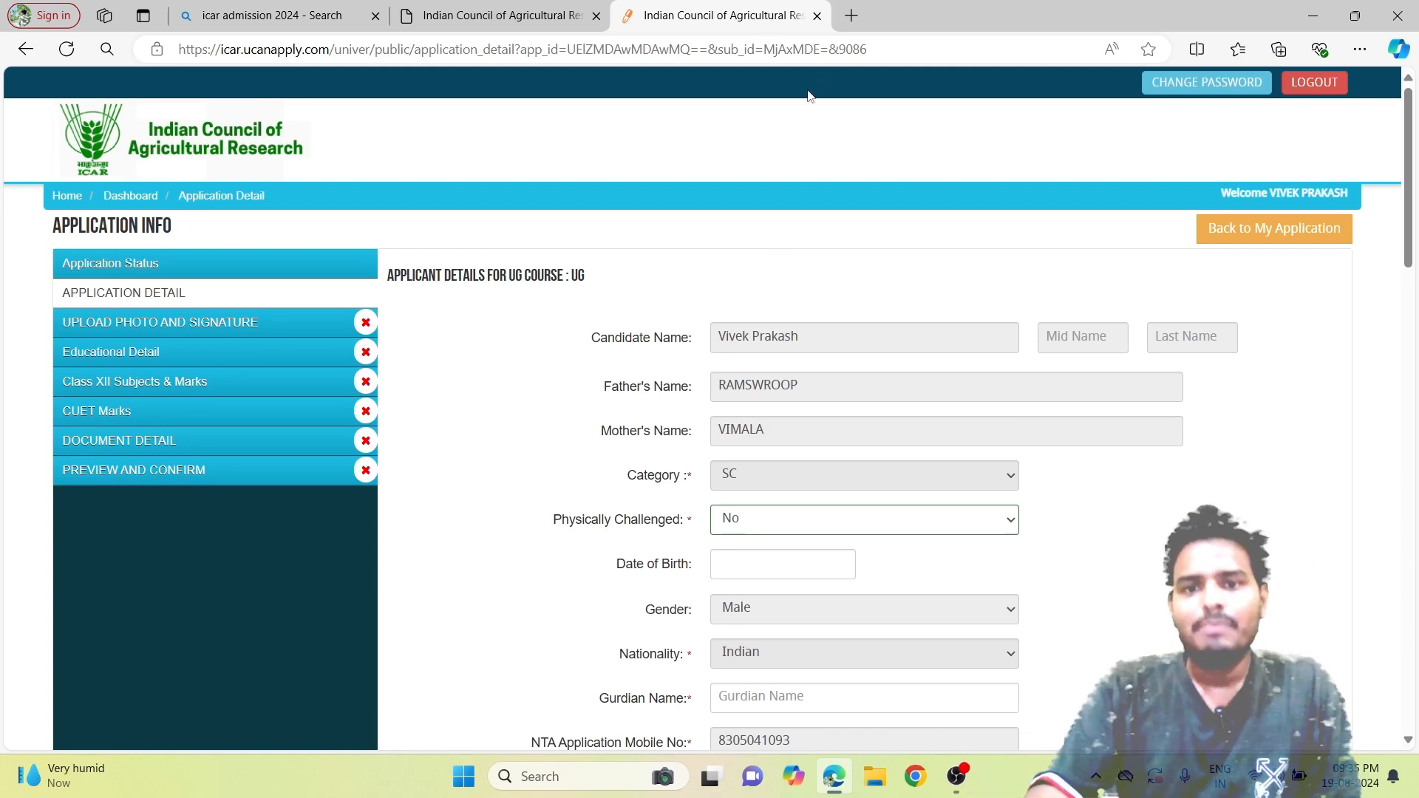
pyautogui.scroll(-1, 813, 248)
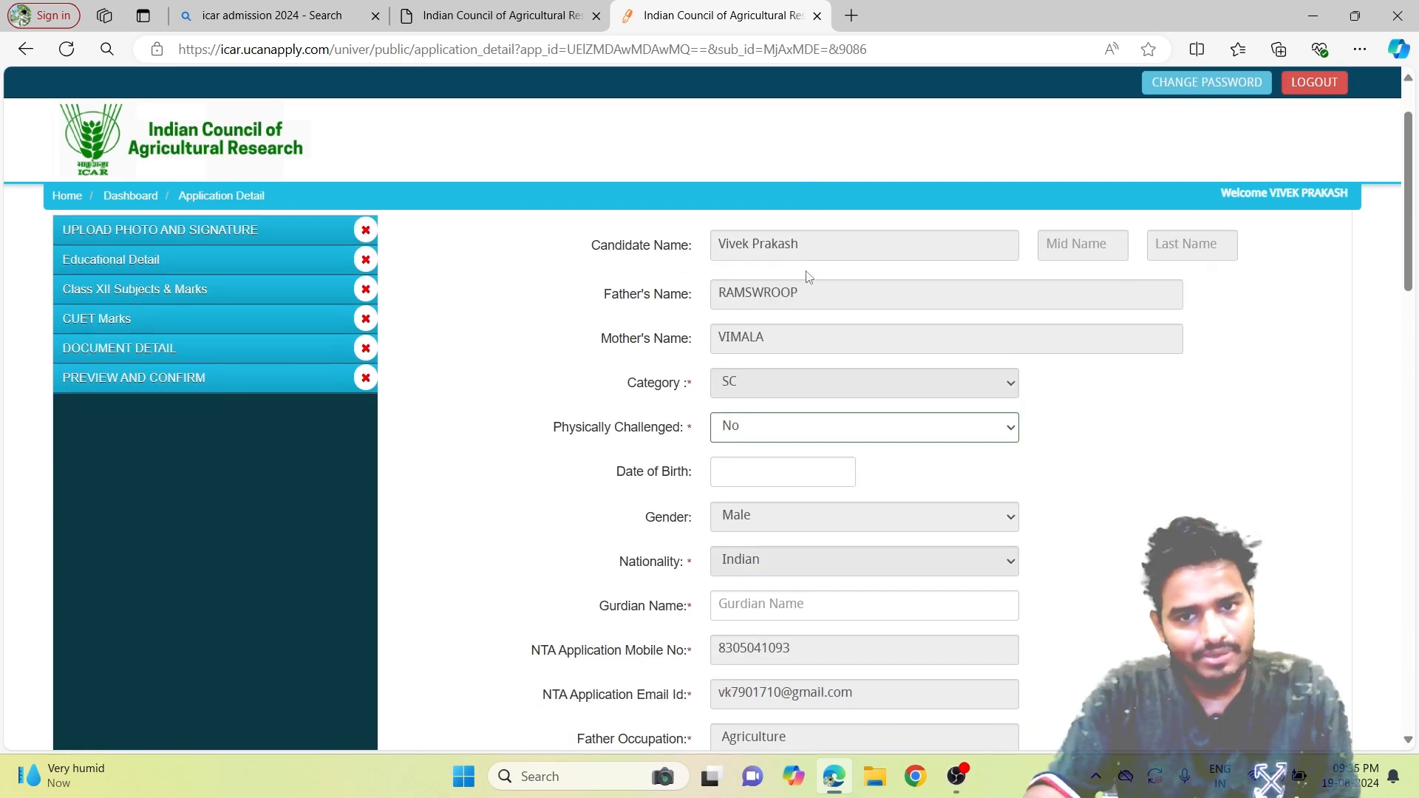
pyautogui.scroll(1, 804, 275)
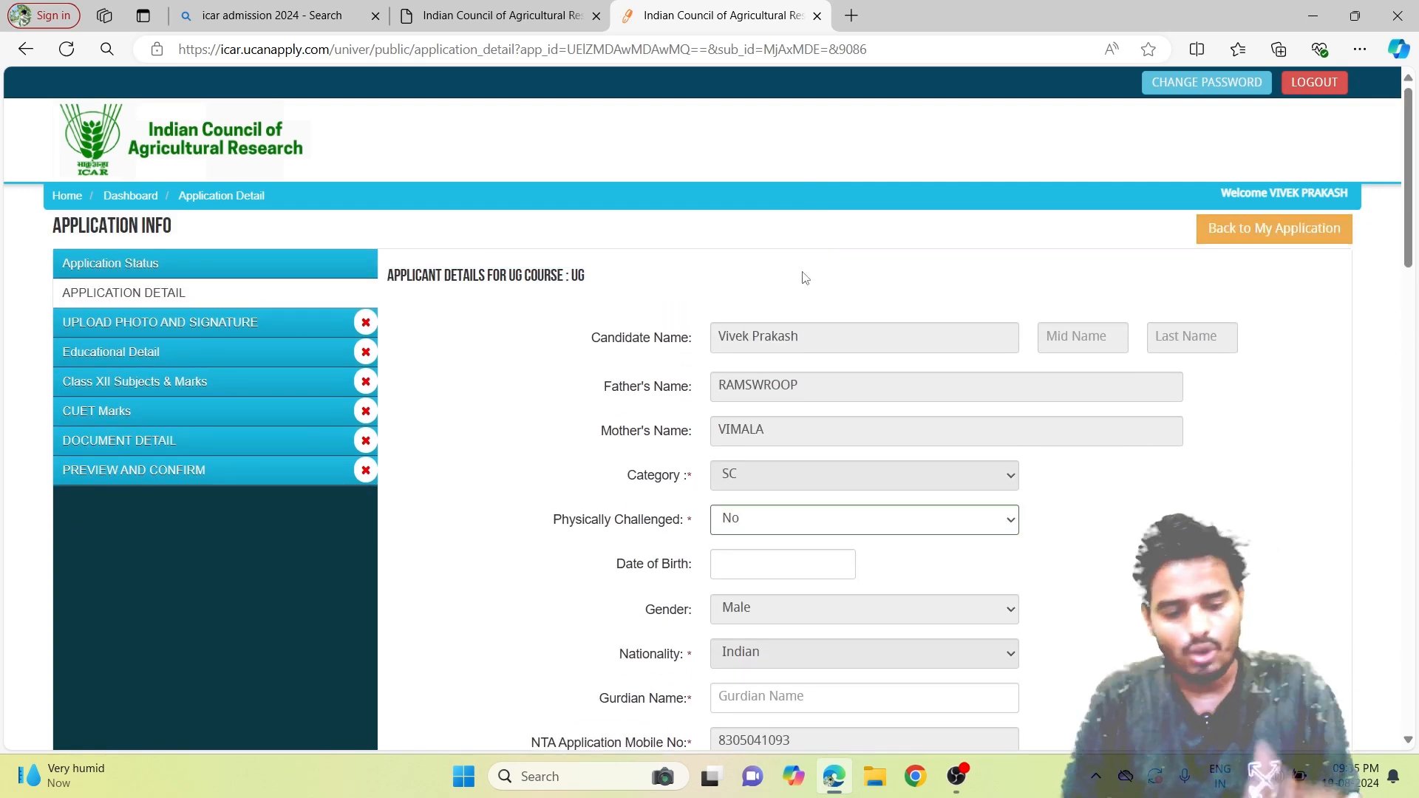